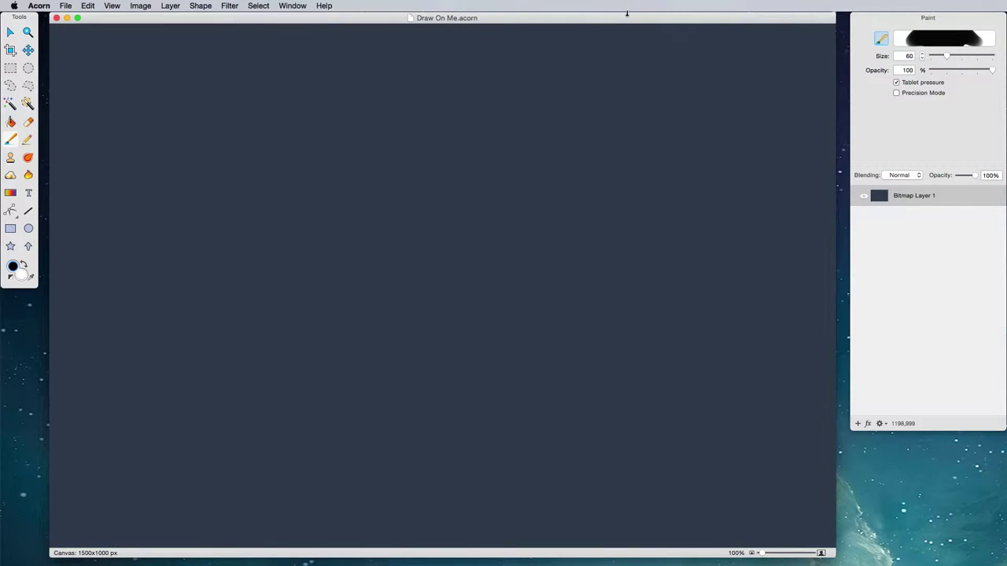
- Open Window > Brush Designer, enlarge the brush to 74 and raise softness from 4% to 10%
left_click(282, 4)
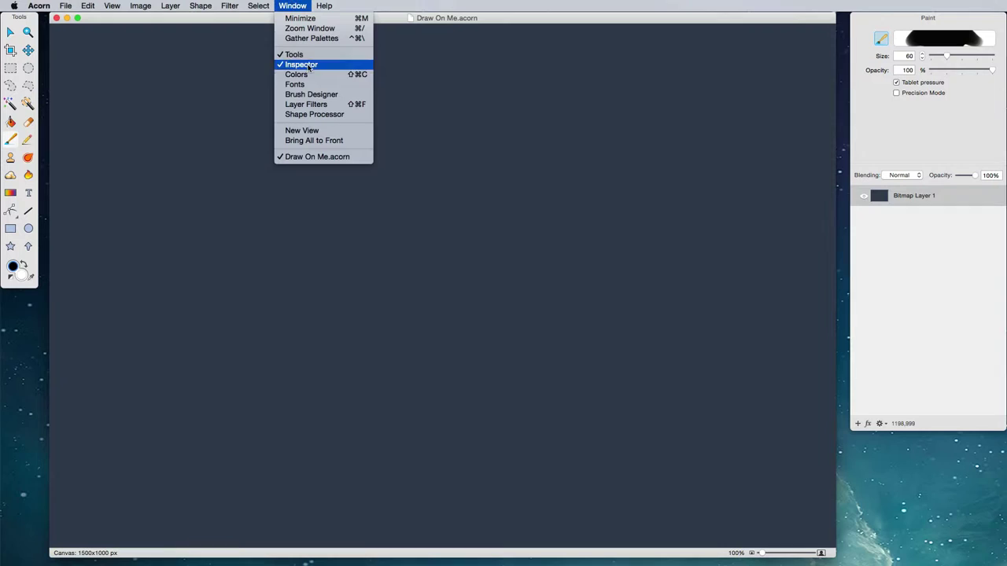
left_click(311, 94)
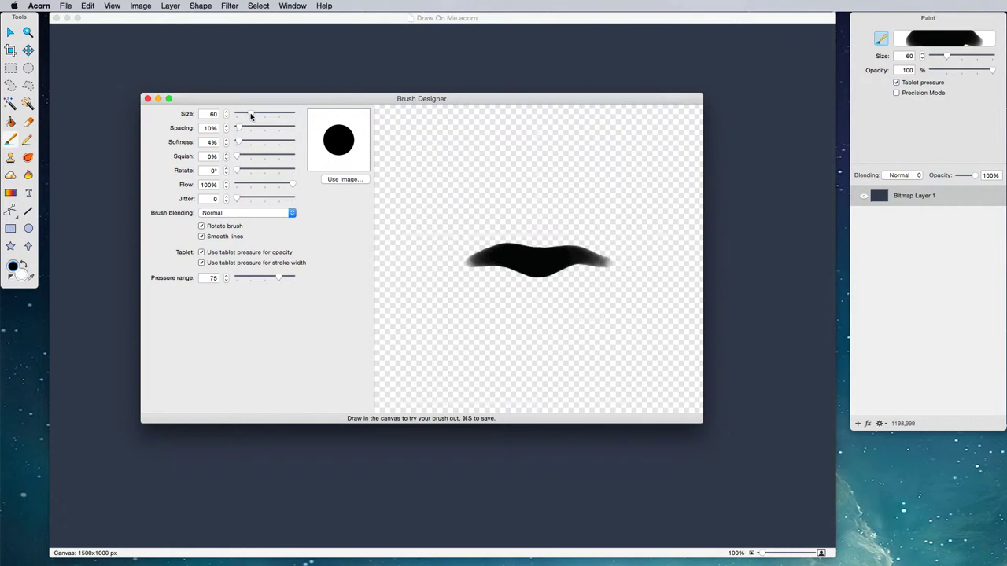
mouse_move(251, 115)
left_mouse_down()
mouse_move(270, 115)
mouse_move(253, 115)
mouse_move(247, 129)
mouse_move(261, 129)
mouse_move(242, 128)
left_mouse_up()
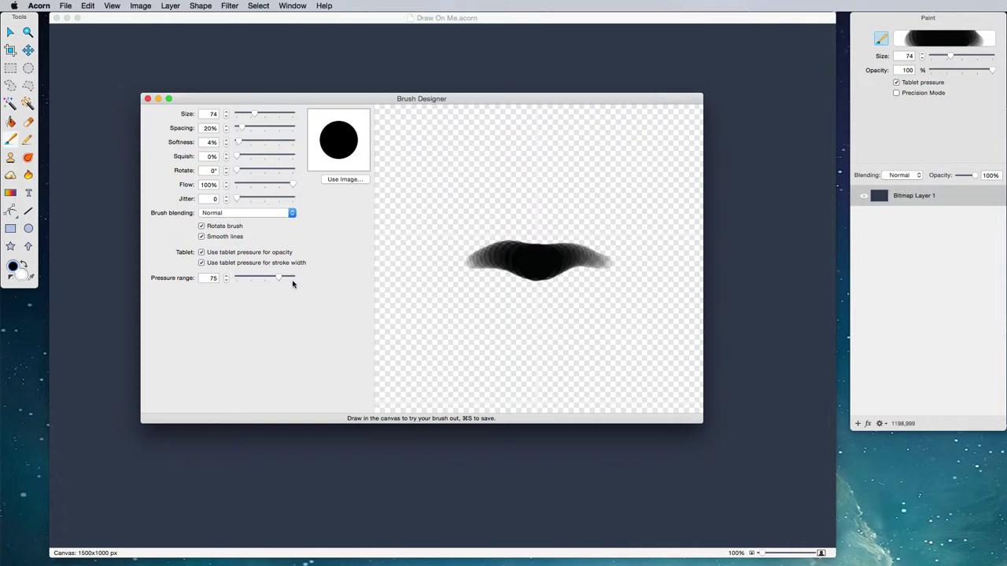
mouse_move(238, 143)
left_mouse_down()
mouse_move(279, 142)
mouse_move(242, 142)
left_mouse_up()
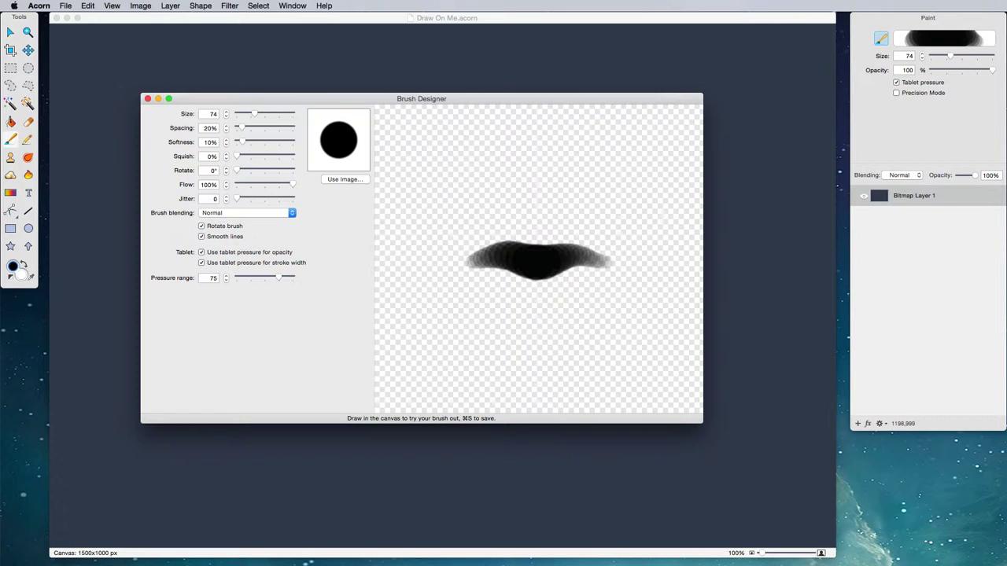
- Paint looping and zig-zag test strokes, shrinking the brush size toward 53 in between
mouse_move(523, 175)
left_mouse_down()
mouse_move(506, 173)
mouse_move(590, 234)
mouse_move(614, 326)
left_mouse_up()
mouse_move(557, 362)
left_mouse_down()
mouse_move(460, 337)
mouse_move(403, 285)
left_mouse_up()
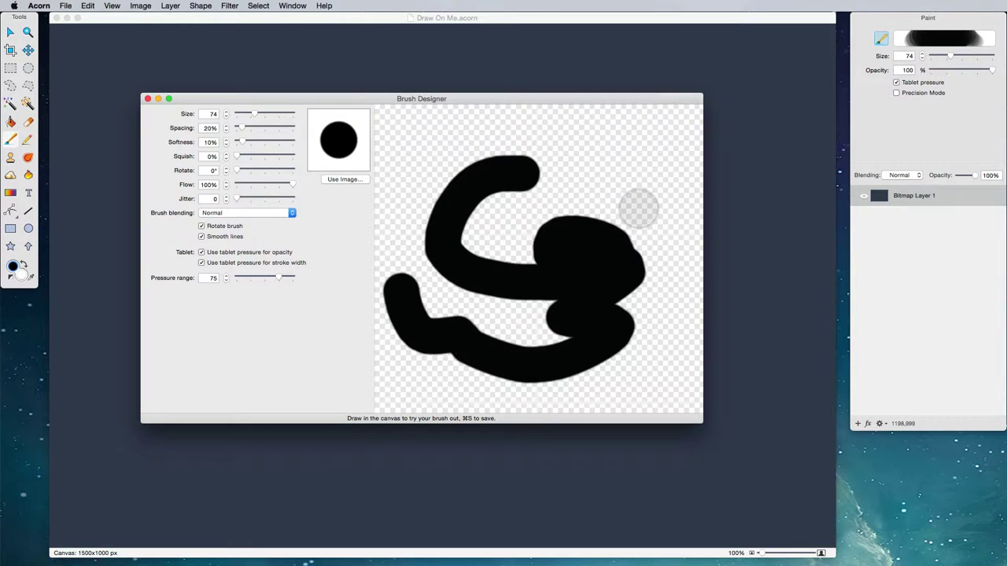
left_click_drag(256, 114, 242, 114)
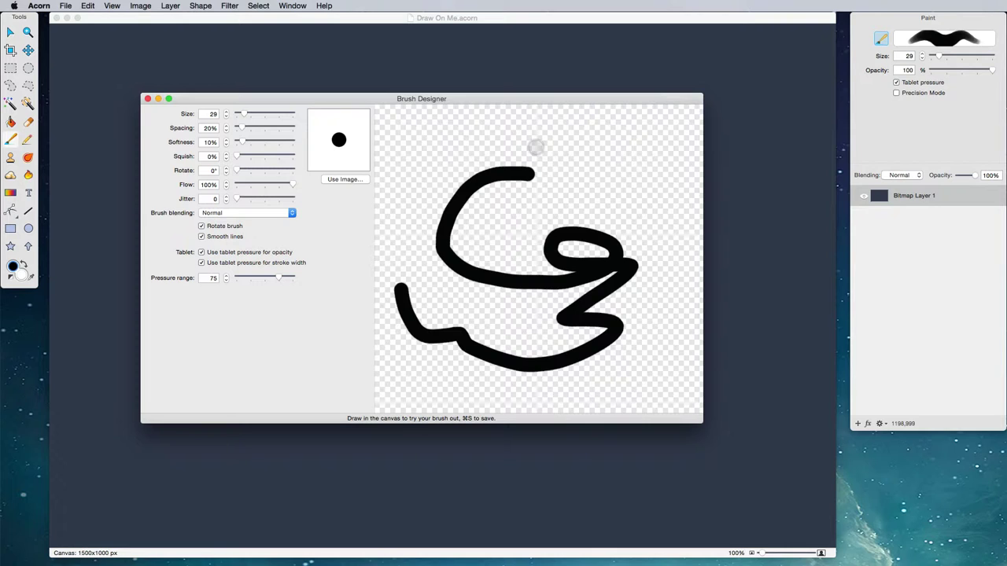
mouse_move(535, 147)
left_mouse_down()
mouse_move(450, 177)
mouse_move(455, 241)
mouse_move(552, 272)
left_mouse_up()
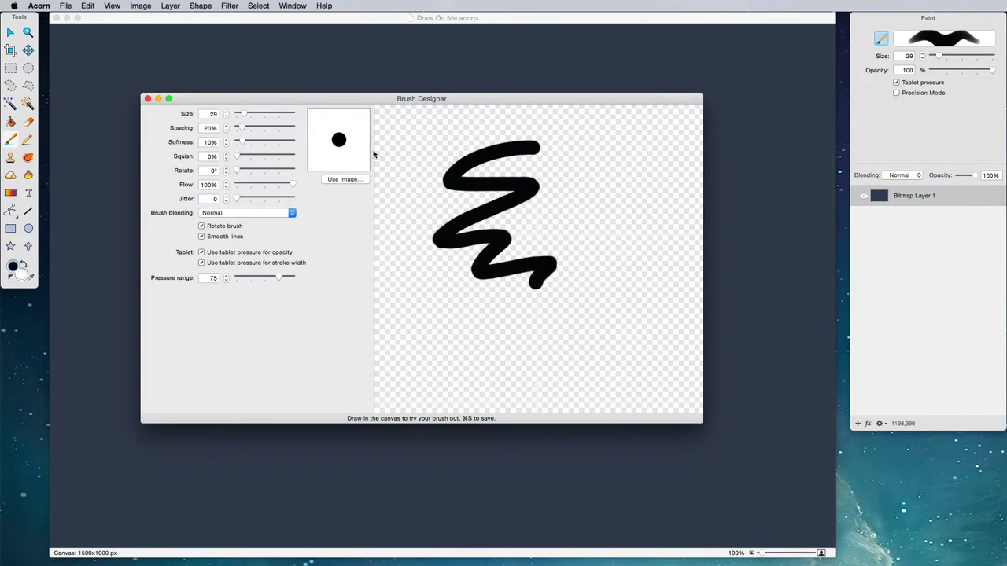
- Tighten the brush spacing to 9% and adjust the flow, checking with a zig-zag test stroke
mouse_move(239, 128)
left_mouse_down()
mouse_move(258, 128)
mouse_move(241, 128)
left_mouse_up()
left_click_drag(286, 184, 260, 185)
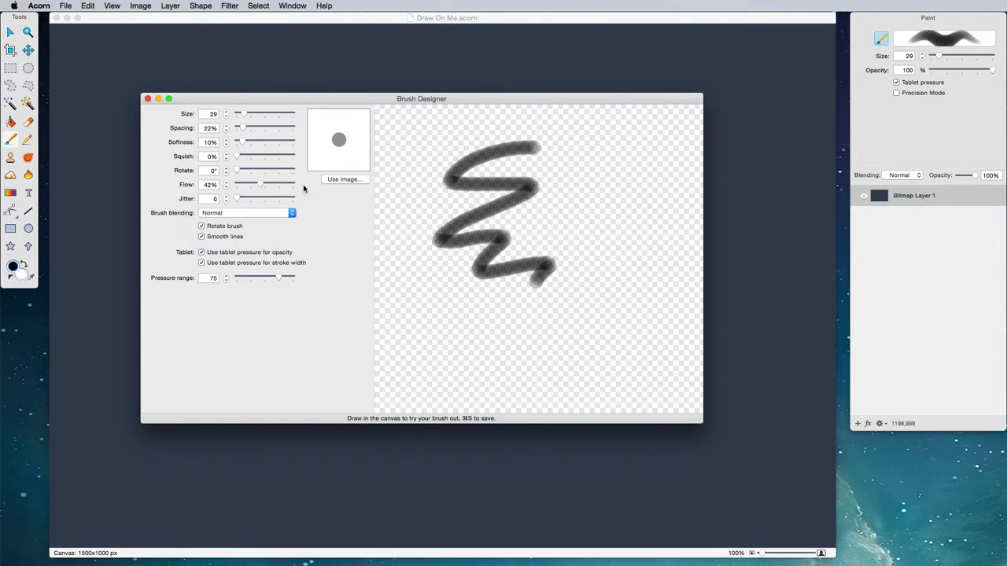
mouse_move(489, 163)
left_mouse_down()
mouse_move(391, 191)
mouse_move(585, 293)
mouse_move(648, 250)
left_mouse_up()
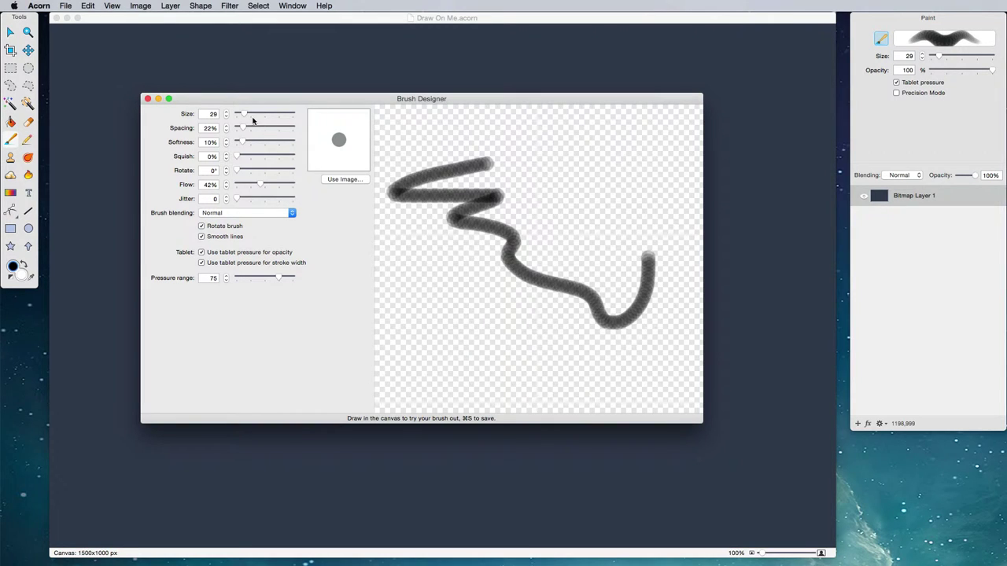
left_click_drag(242, 130, 240, 130)
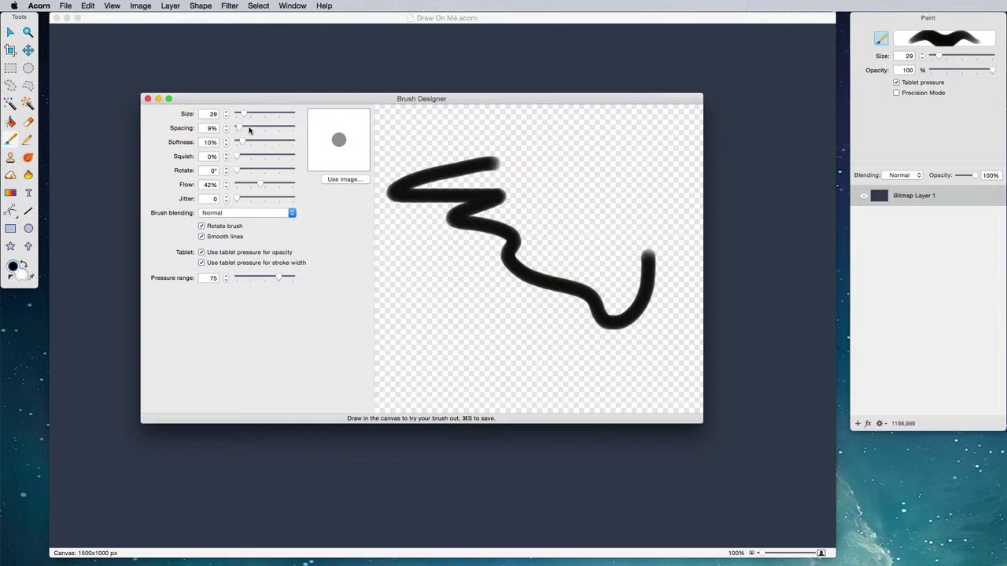
left_click_drag(259, 185, 250, 186)
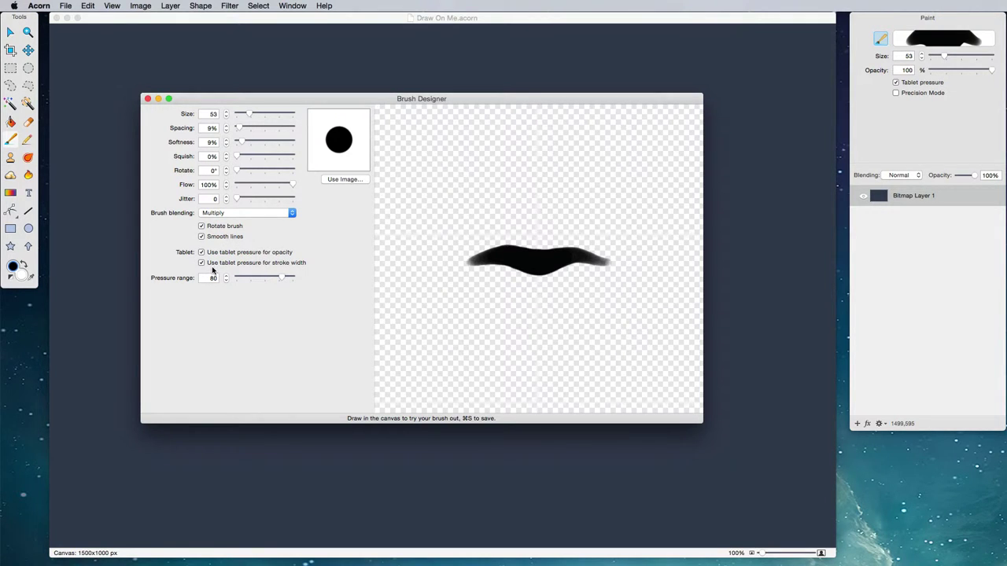
- After a looping test stroke, turn off tablet pressure for both opacity and stroke width
left_click(257, 252)
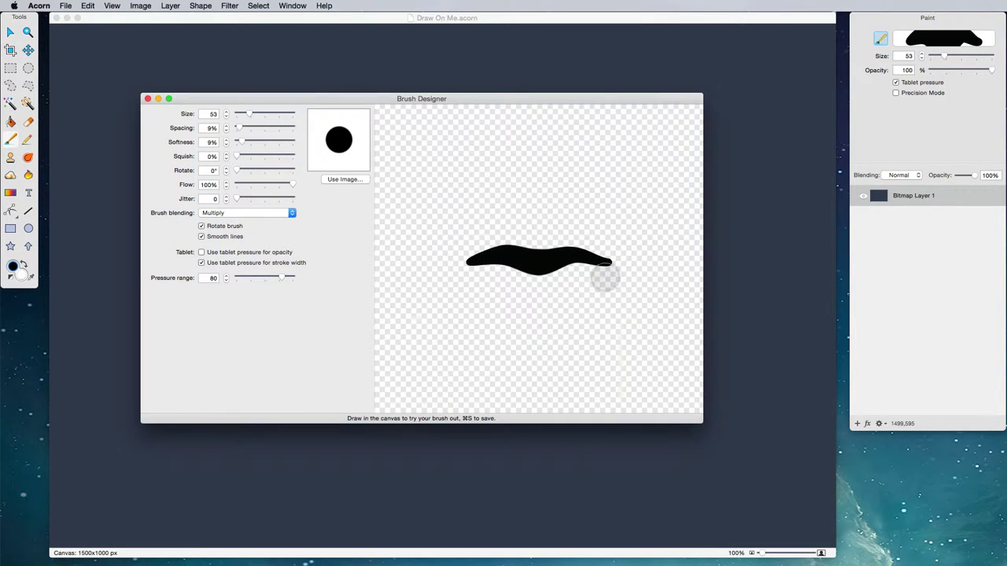
left_click(256, 253)
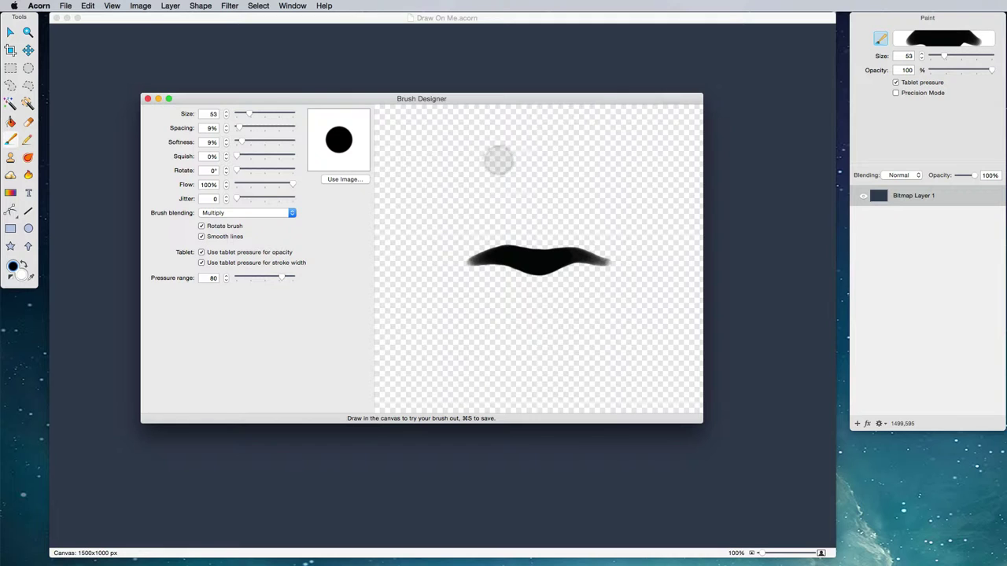
mouse_move(492, 164)
left_mouse_down()
mouse_move(529, 221)
mouse_move(612, 249)
mouse_move(553, 190)
mouse_move(553, 165)
left_mouse_up()
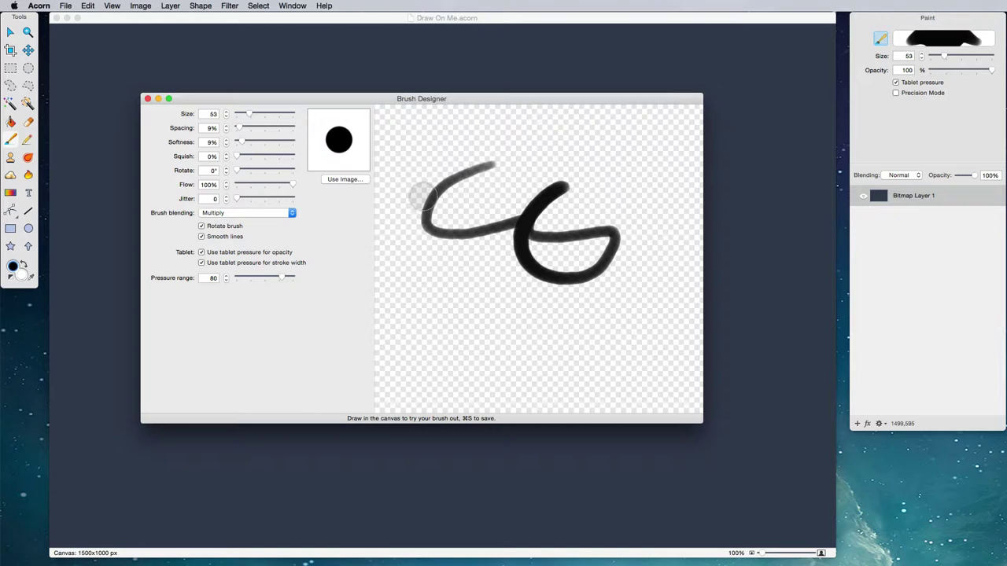
left_click(250, 253)
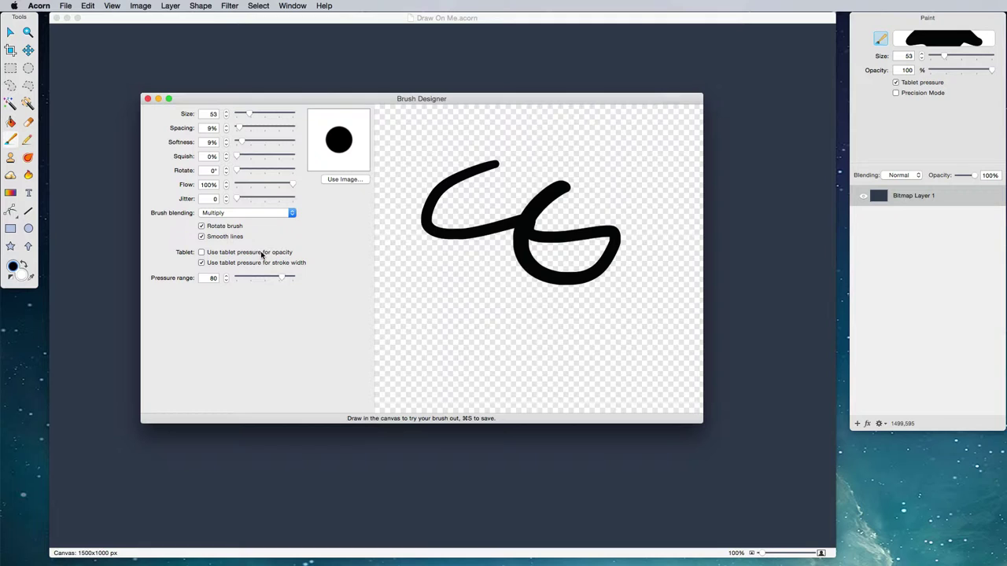
left_click(219, 265)
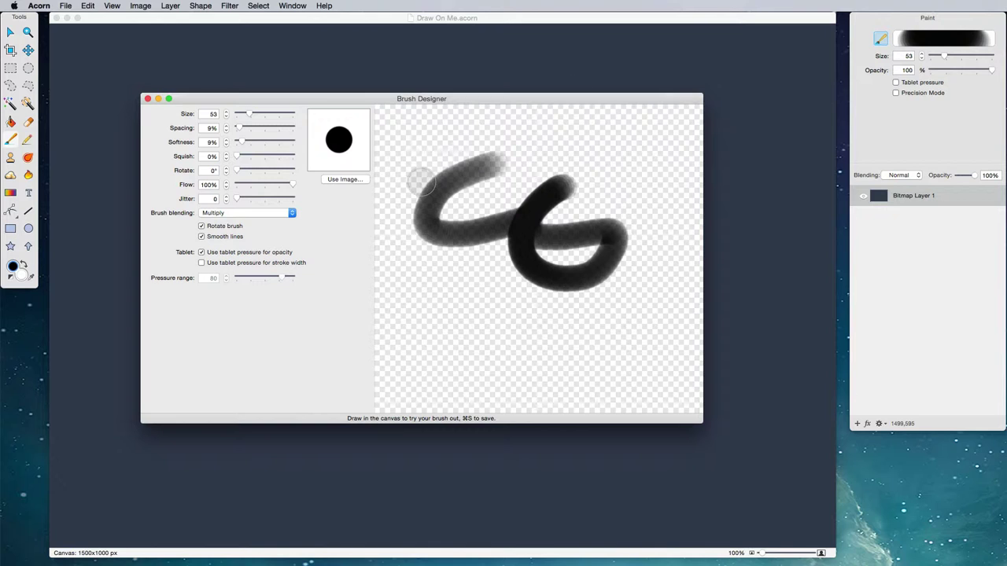
- Re-enable pressure for stroke width and test pressure ranges 26 and 100, settling near 72
left_click(227, 262)
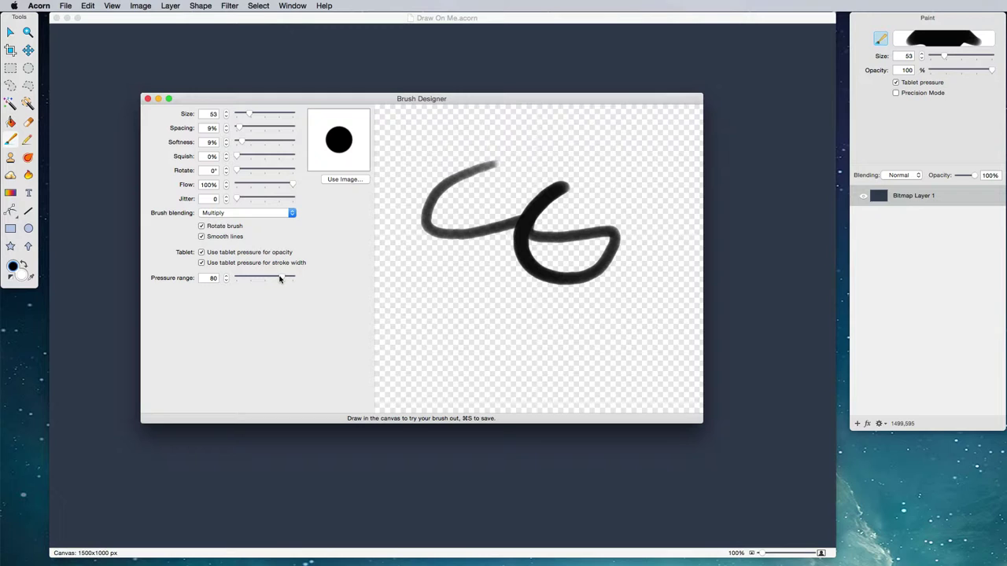
left_click_drag(281, 278, 250, 278)
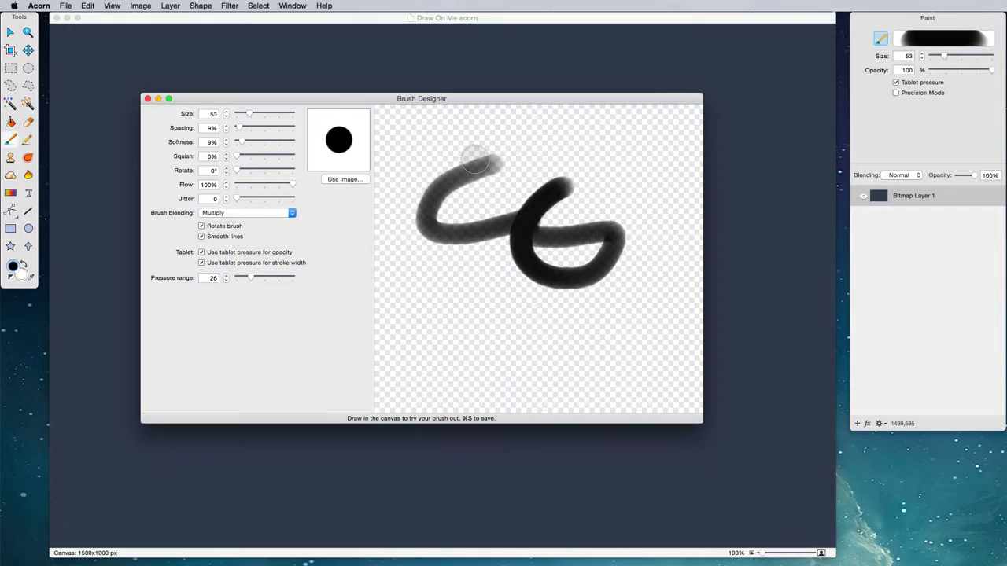
mouse_move(466, 137)
left_mouse_down()
mouse_move(434, 162)
mouse_move(589, 216)
mouse_move(446, 244)
mouse_move(499, 303)
mouse_move(610, 315)
left_mouse_up()
left_click_drag(285, 277, 292, 277)
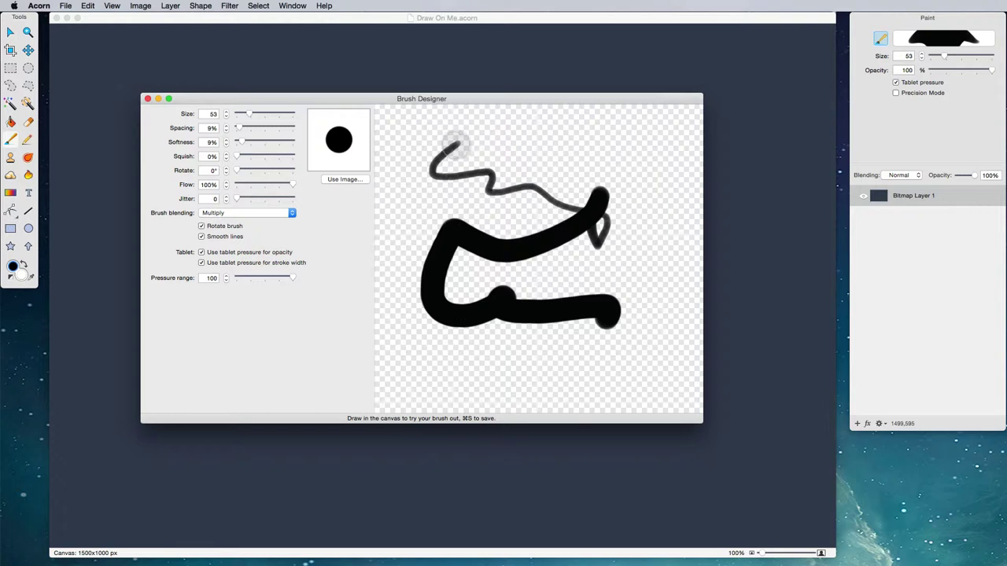
mouse_move(495, 140)
left_mouse_down()
mouse_move(433, 173)
mouse_move(580, 207)
mouse_move(540, 252)
mouse_move(537, 165)
left_mouse_up()
left_click_drag(277, 279, 276, 278)
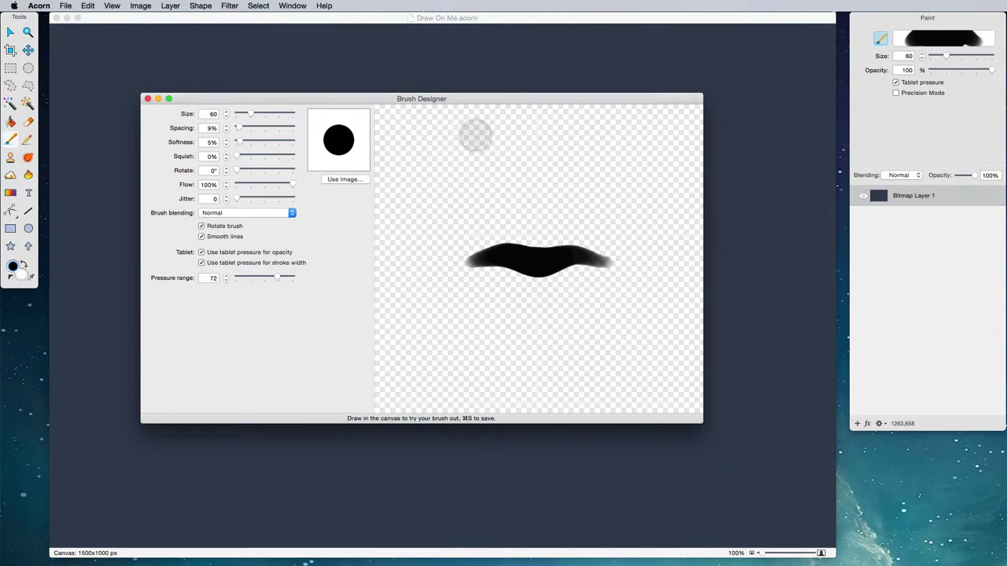
- Widen spacing into separate dots, then tighten it to a solid 14% and enlarge the brush
left_click(268, 129)
left_click_drag(268, 130, 271, 130)
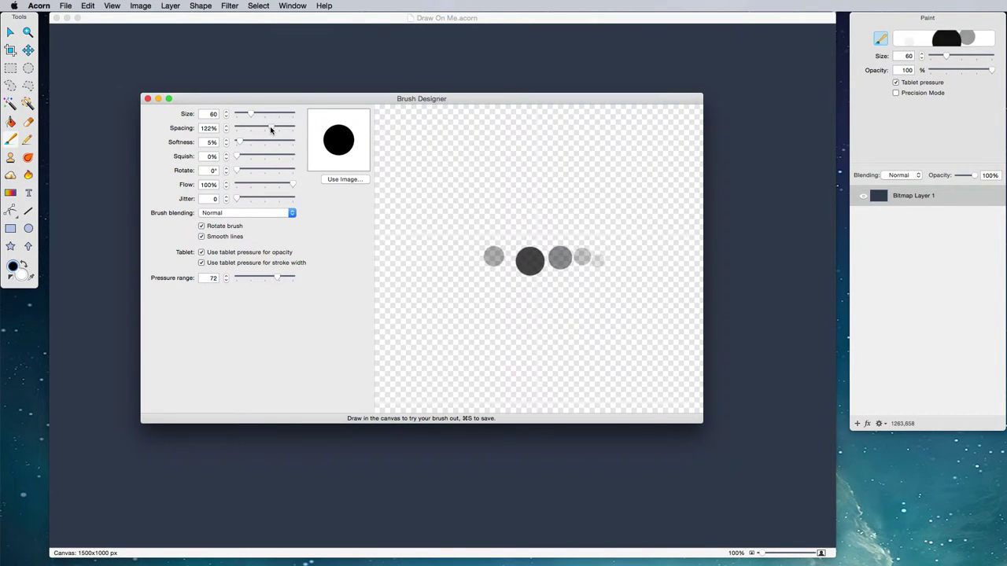
mouse_move(580, 155)
left_mouse_down()
mouse_move(616, 209)
mouse_move(426, 327)
mouse_move(433, 201)
mouse_move(488, 326)
mouse_move(444, 346)
left_mouse_up()
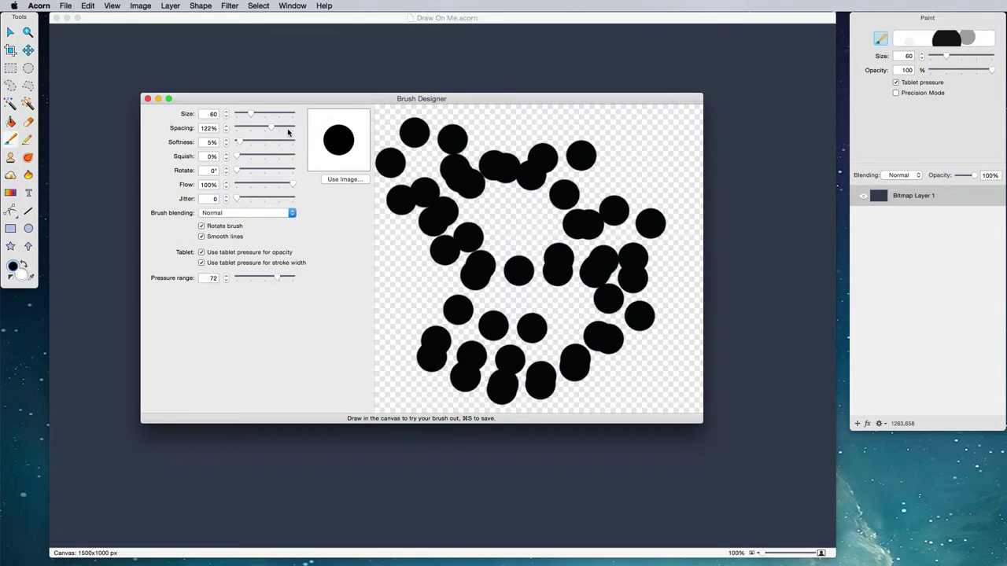
left_click_drag(269, 131, 239, 130)
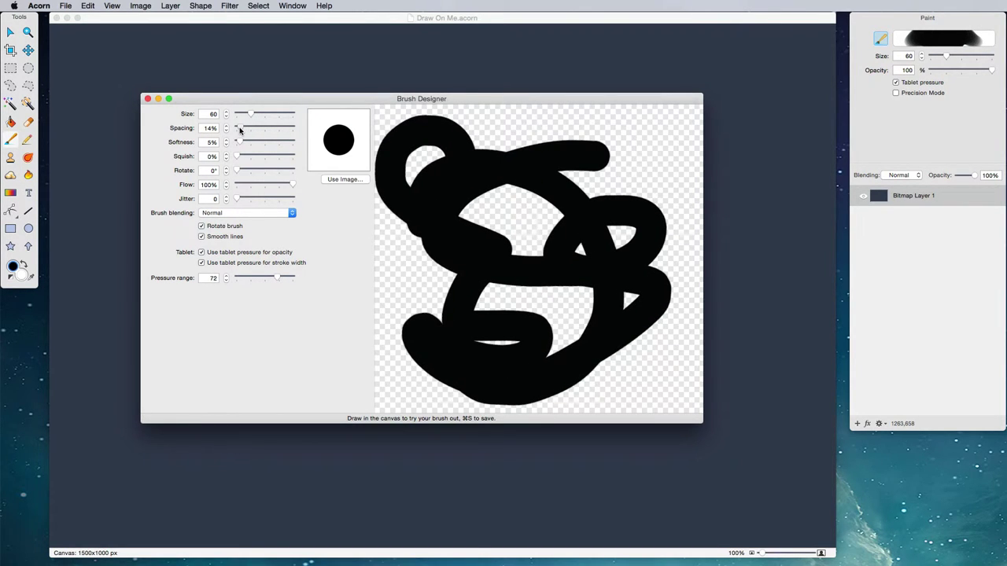
mouse_move(622, 142)
left_mouse_down()
mouse_move(551, 269)
mouse_move(472, 326)
left_mouse_up()
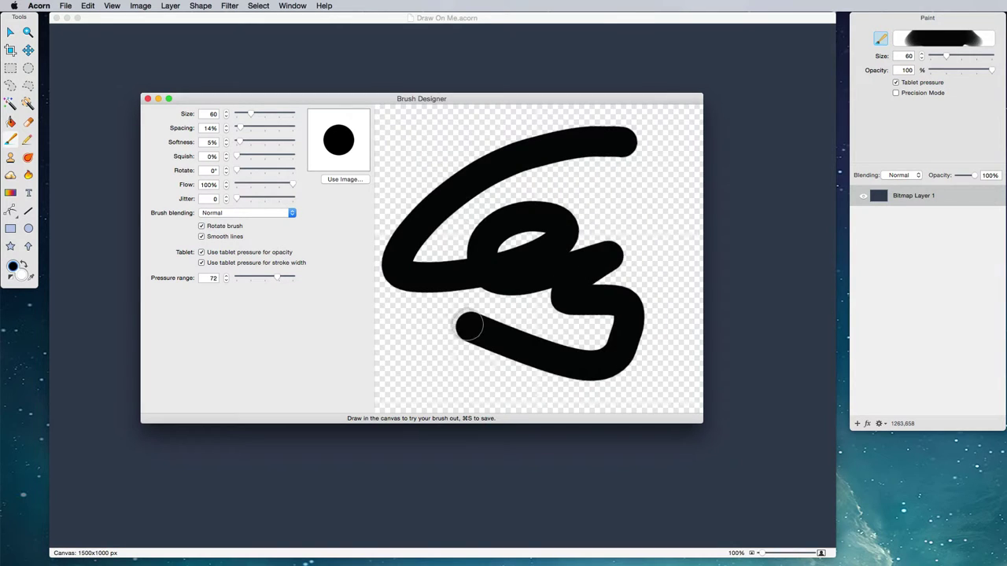
left_click_drag(254, 117, 270, 114)
- Enter a brush spacing of 1% and test it with curved strokes forming a ring
mouse_move(641, 157)
left_mouse_down()
mouse_move(573, 292)
mouse_move(643, 313)
mouse_move(455, 358)
left_mouse_up()
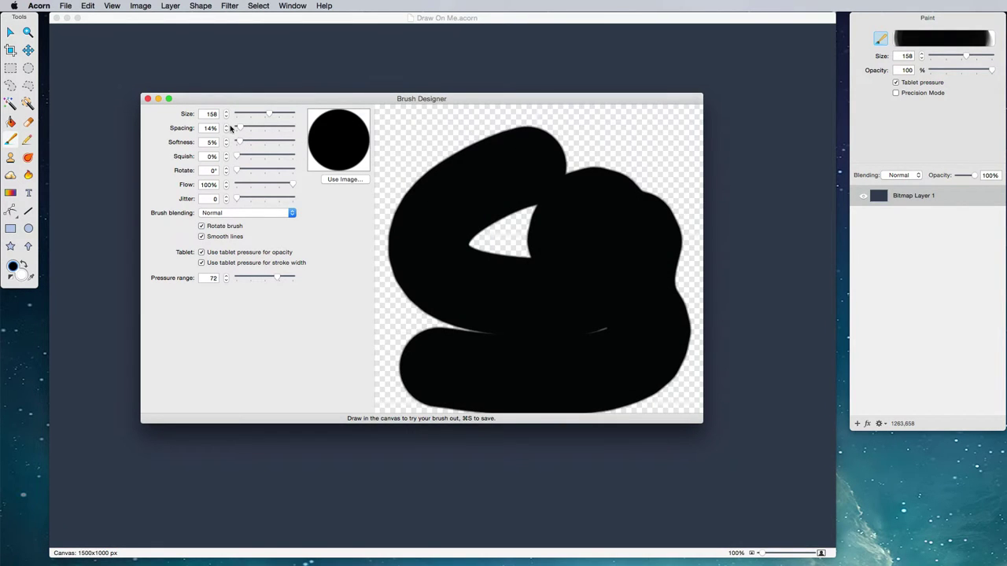
left_click(212, 127)
key("super+a")
type("1")
key("Tab")
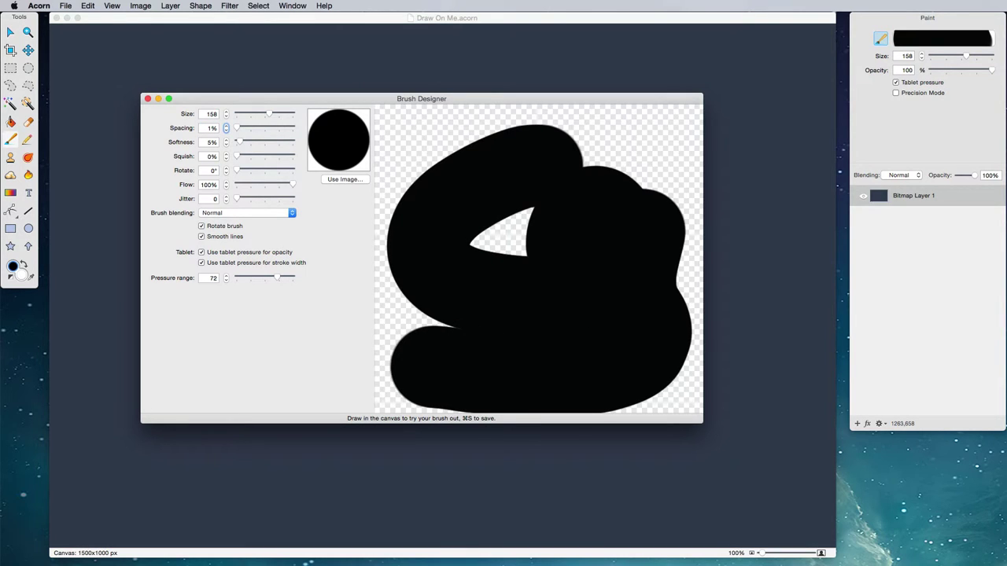
mouse_move(476, 169)
left_mouse_down()
mouse_move(427, 218)
mouse_move(563, 314)
left_mouse_up()
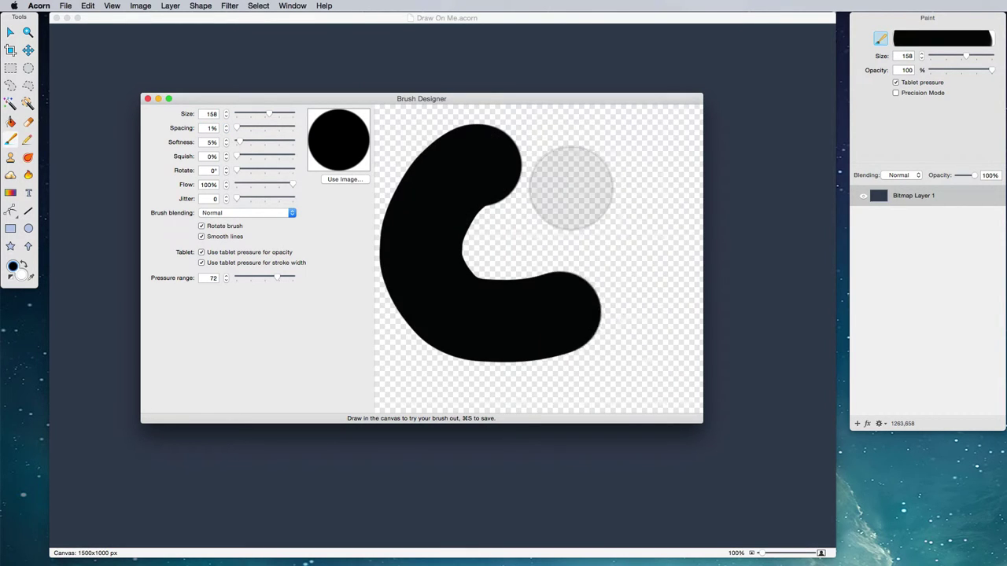
left_click_drag(571, 189, 602, 323)
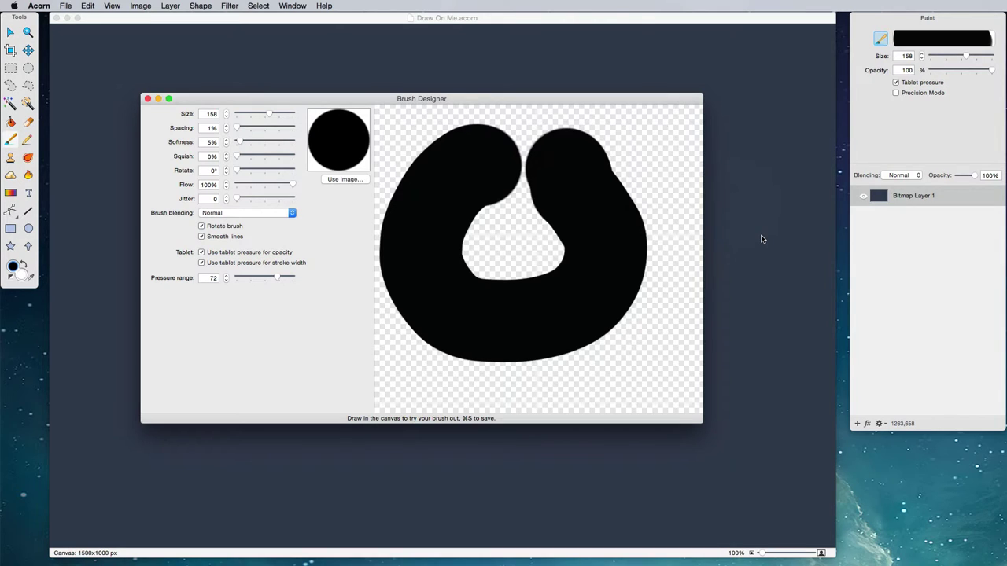
- Raise the brush spacing to 6% and check it with S-shaped and looping test strokes
mouse_move(622, 180)
left_mouse_down()
mouse_move(442, 239)
mouse_move(516, 307)
mouse_move(442, 385)
mouse_move(432, 302)
mouse_move(503, 287)
left_mouse_up()
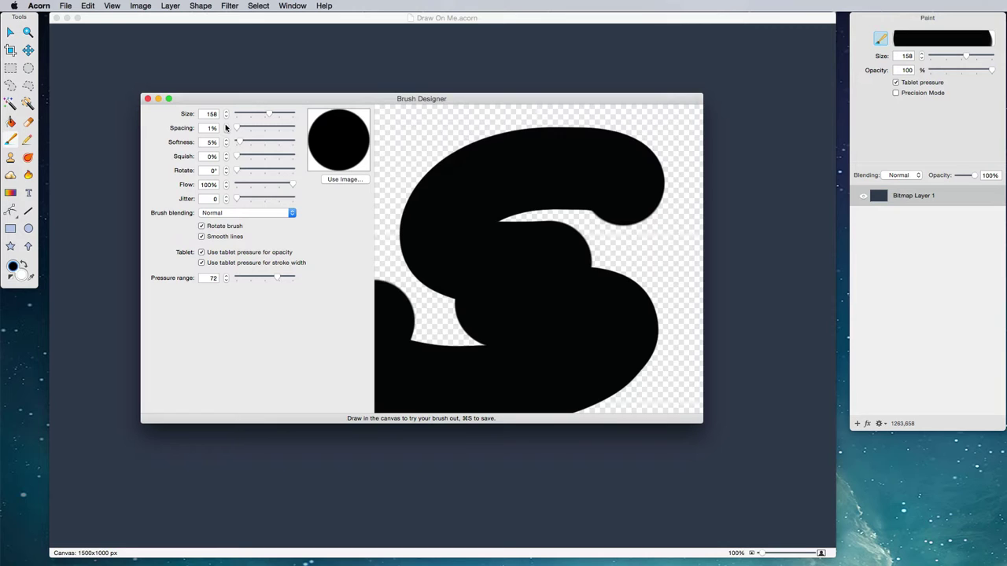
left_click(225, 126)
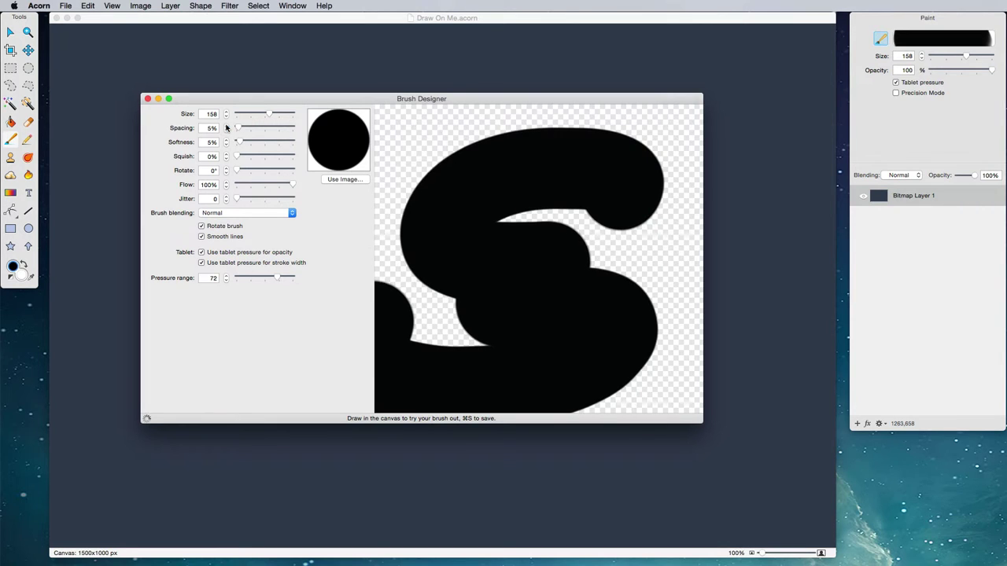
mouse_move(561, 176)
left_mouse_down()
mouse_move(611, 243)
mouse_move(590, 360)
mouse_move(381, 326)
mouse_move(401, 369)
left_mouse_up()
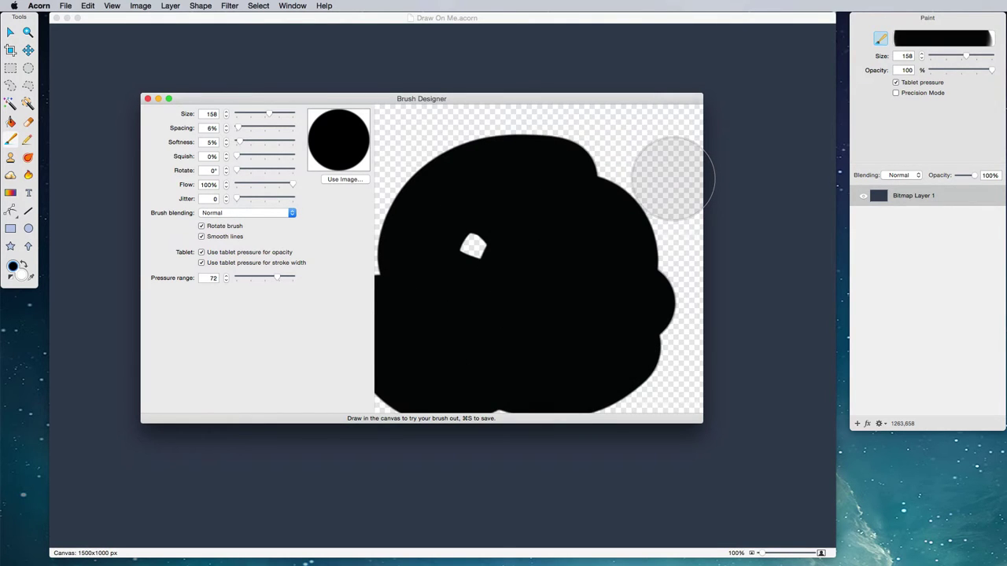
mouse_move(654, 172)
left_mouse_down()
mouse_move(459, 270)
mouse_move(652, 308)
mouse_move(668, 243)
left_mouse_up()
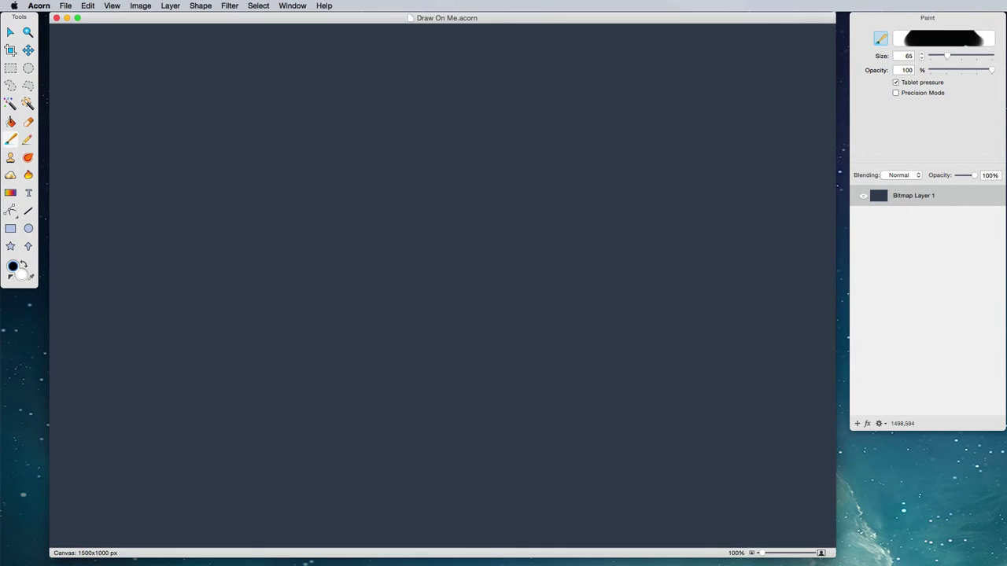
- Paint a thick black stroke, then erase zigzags through its top and lower loop
mouse_move(343, 102)
left_mouse_down()
mouse_move(369, 183)
mouse_move(317, 280)
mouse_move(479, 357)
mouse_move(348, 232)
mouse_move(256, 263)
mouse_move(210, 317)
mouse_move(174, 186)
left_mouse_up()
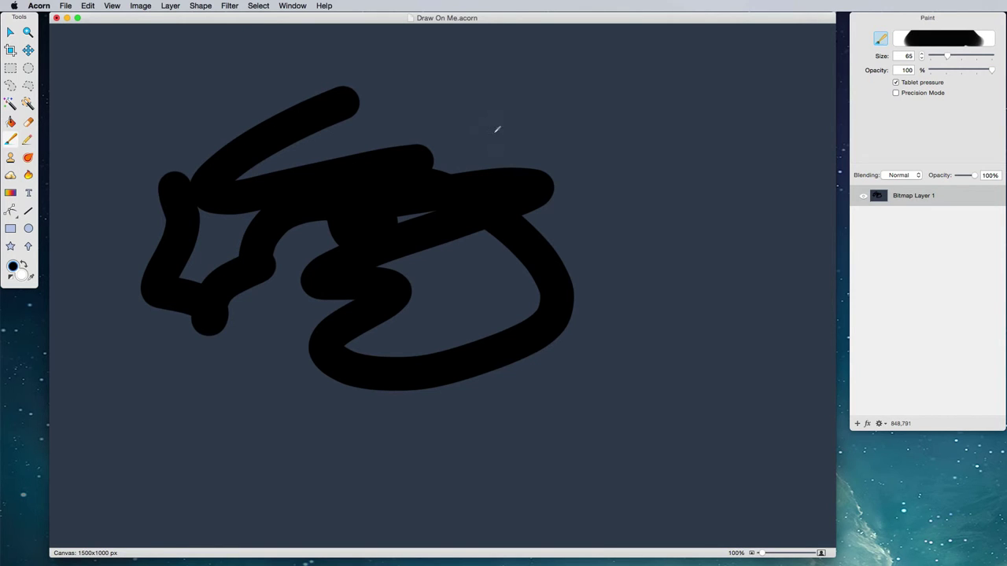
mouse_move(490, 118)
left_mouse_down()
mouse_move(428, 124)
mouse_move(476, 206)
mouse_move(490, 294)
mouse_move(322, 280)
left_mouse_up()
mouse_move(423, 238)
left_mouse_down()
mouse_move(427, 274)
mouse_move(369, 319)
mouse_move(494, 337)
mouse_move(393, 351)
mouse_move(398, 374)
mouse_move(304, 426)
mouse_move(447, 422)
mouse_move(534, 365)
mouse_move(411, 413)
mouse_move(478, 416)
mouse_move(439, 387)
mouse_move(400, 377)
mouse_move(452, 354)
mouse_move(390, 395)
mouse_move(437, 345)
mouse_move(490, 331)
mouse_move(426, 346)
mouse_move(392, 377)
mouse_move(454, 373)
mouse_move(432, 350)
mouse_move(401, 364)
mouse_move(450, 370)
mouse_move(421, 358)
mouse_move(512, 356)
mouse_move(495, 389)
mouse_move(496, 344)
mouse_move(489, 403)
mouse_move(474, 418)
mouse_move(433, 434)
mouse_move(349, 438)
left_mouse_up()
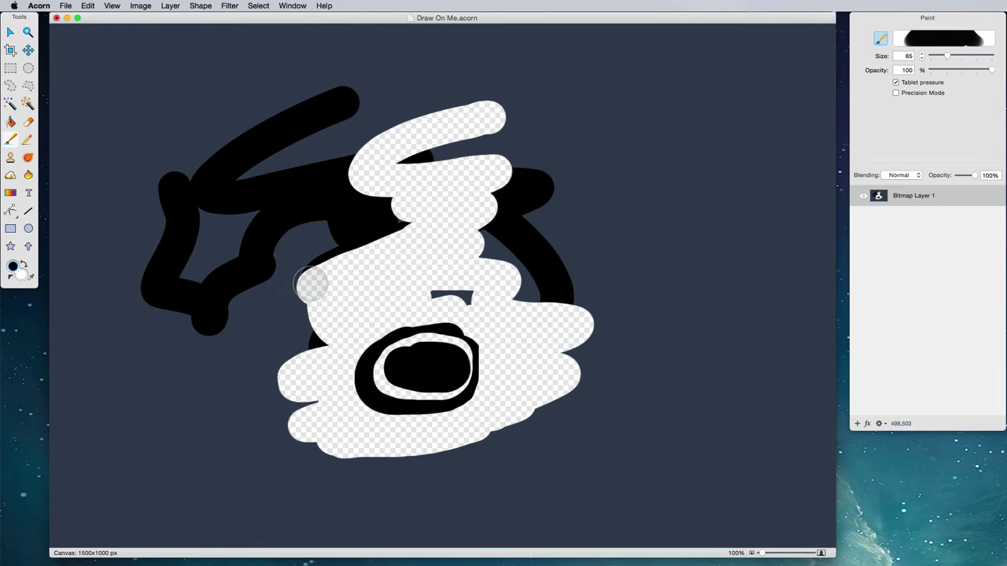
- Trim the black blob's left edge, then open and close the brush category list
left_click_drag(311, 285, 351, 288)
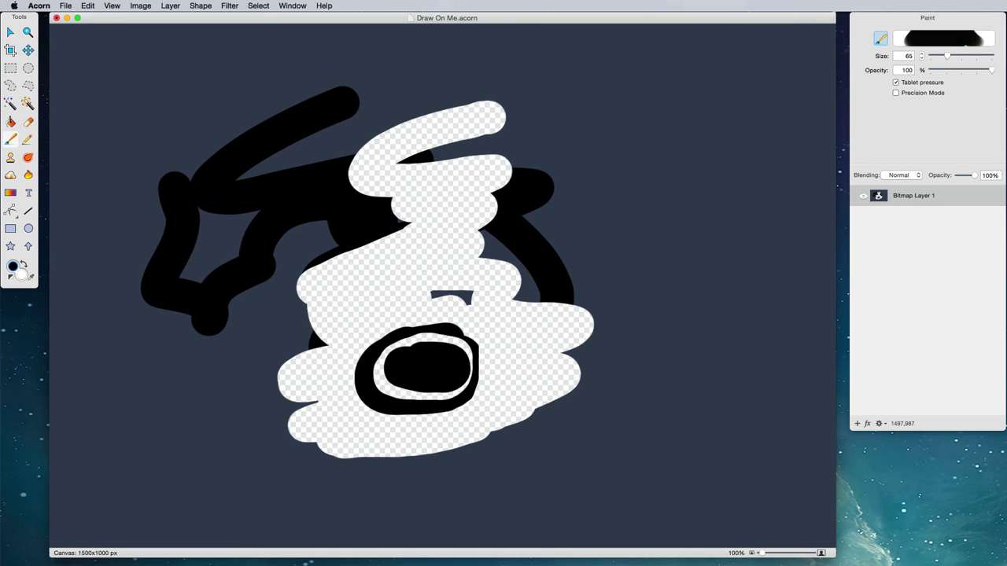
left_click(911, 42)
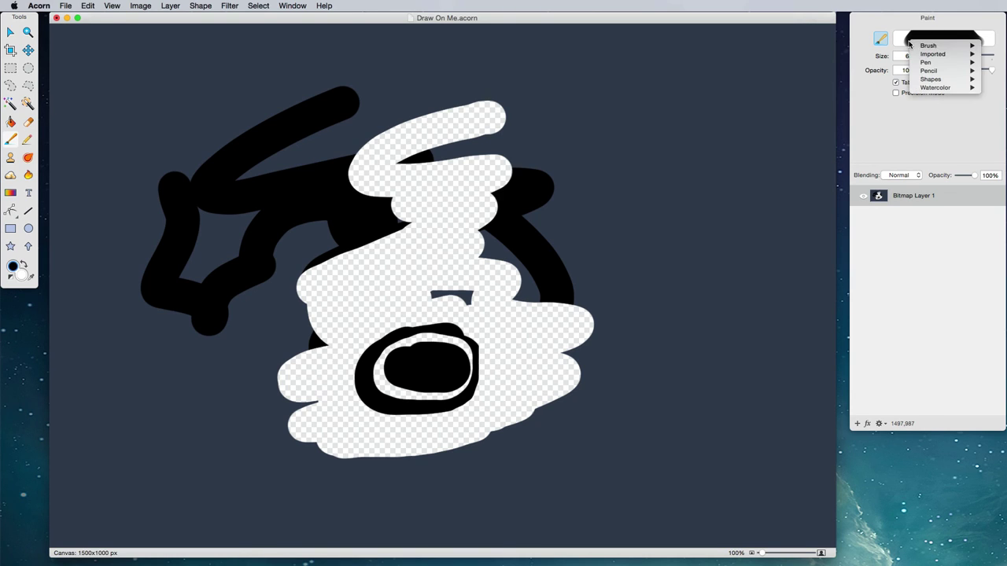
left_click(932, 141)
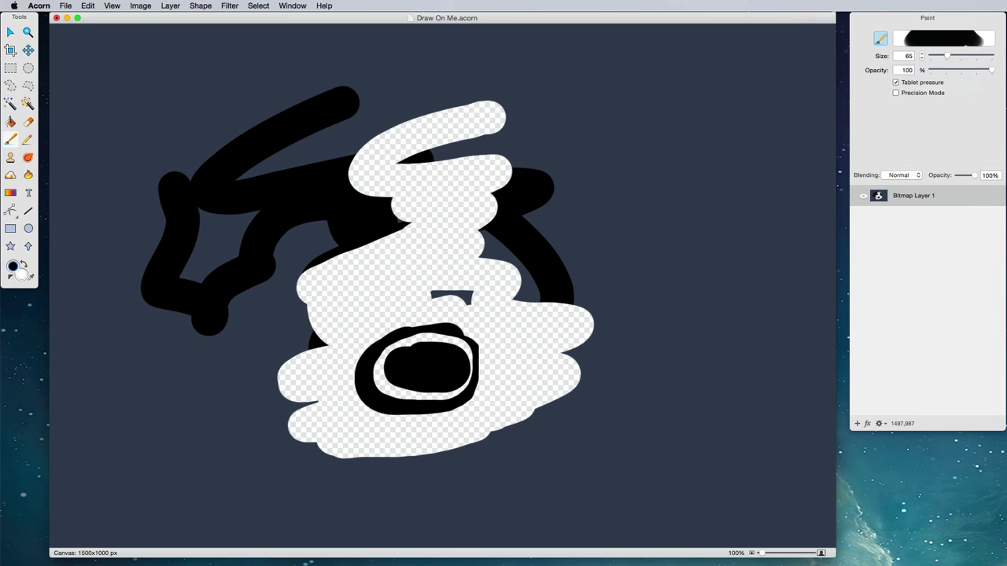